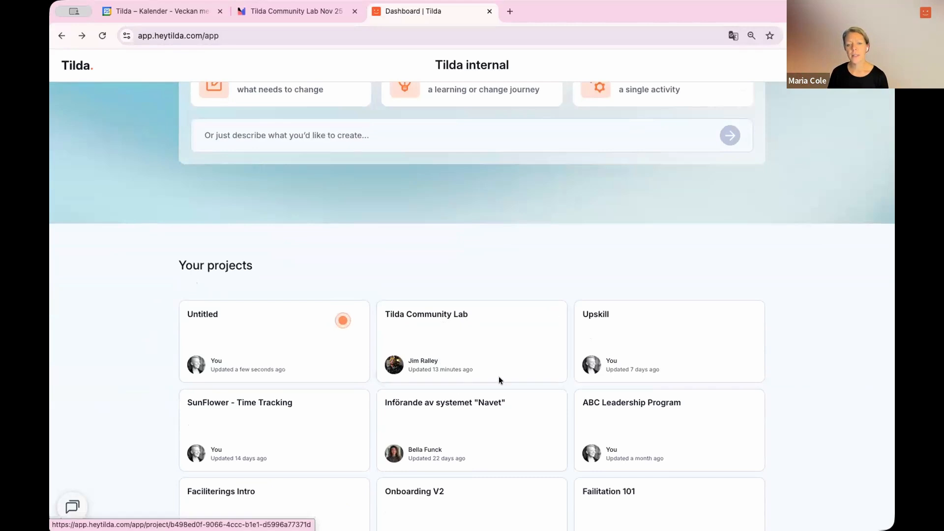
# Create a new project for developing a single activity with the Develop option
pyautogui.scroll(-5, 453, 464)
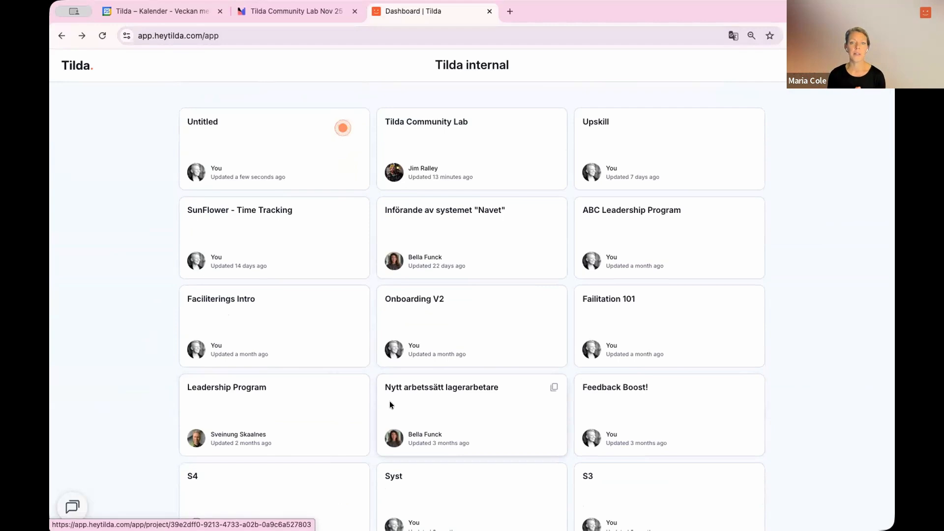
pyautogui.scroll(6, 416, 370)
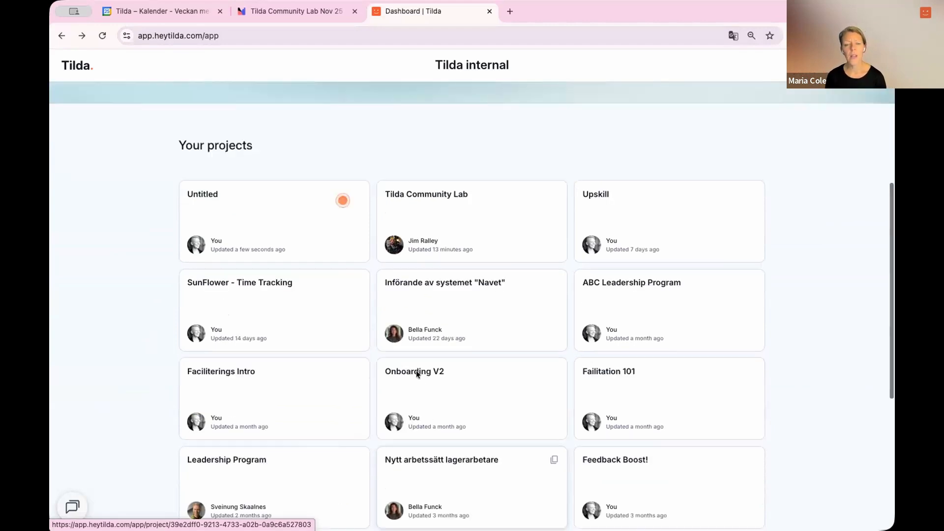
pyautogui.scroll(2, 416, 370)
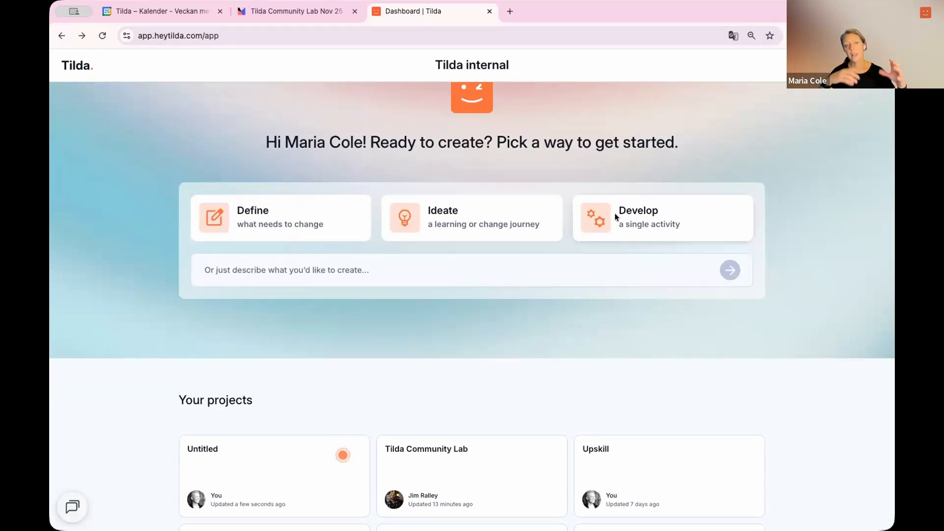
pyautogui.scroll(1, 614, 214)
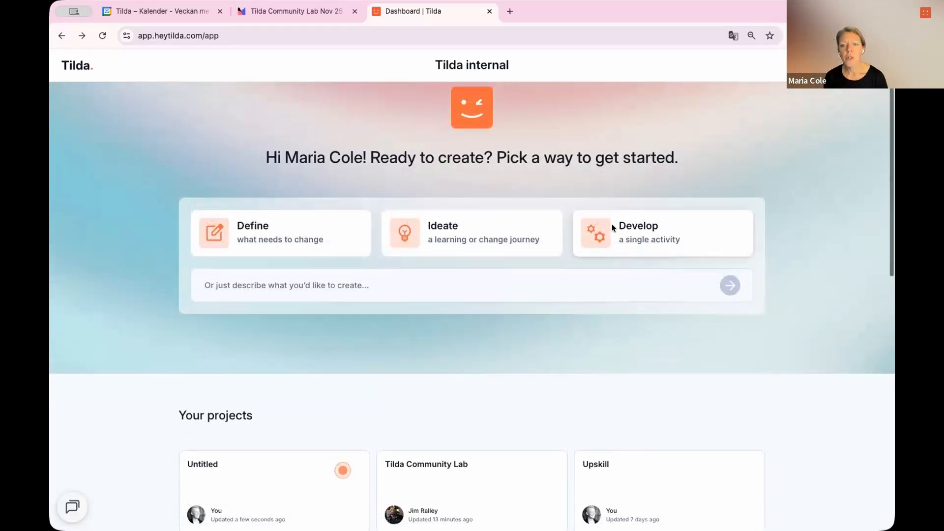
pyautogui.click(612, 226)
pyautogui.click(583, 331)
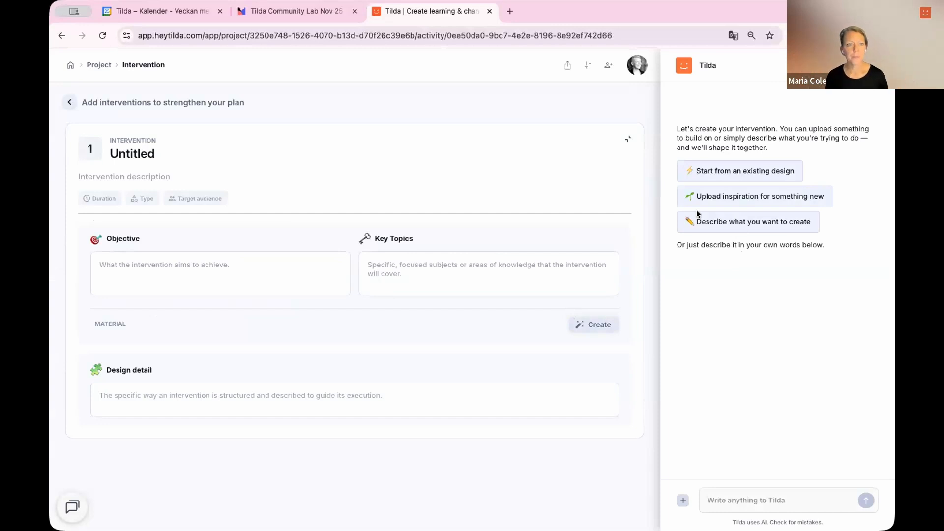
# Return to the dashboard and create an English project for ideating a learning or change journey
pyautogui.click(70, 64)
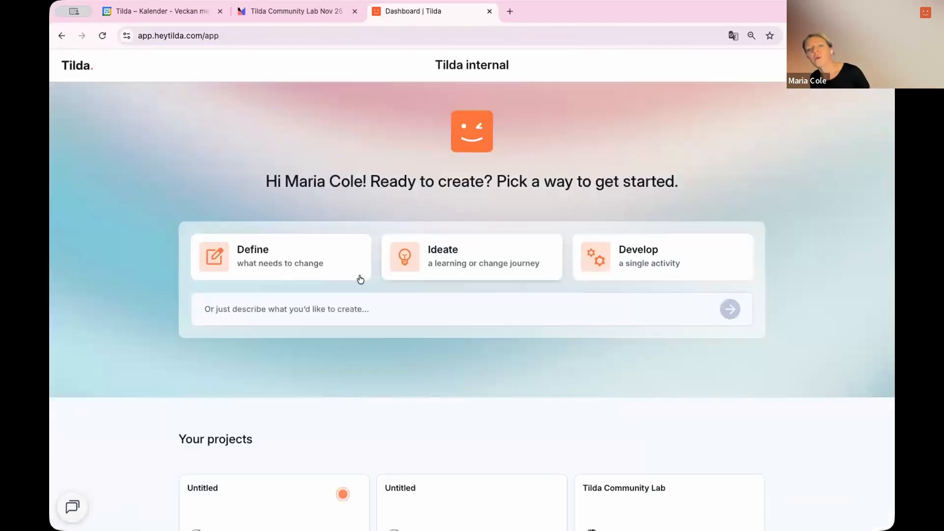
pyautogui.click(439, 259)
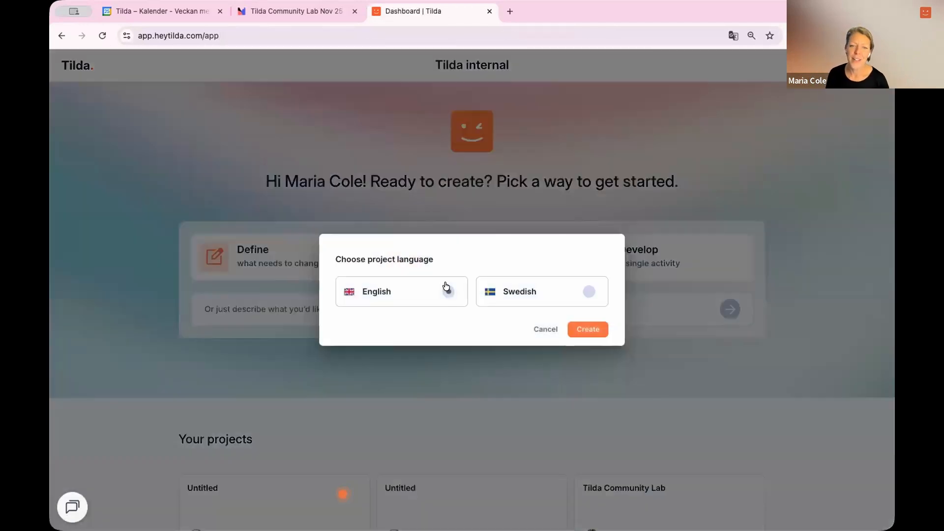
pyautogui.click(600, 330)
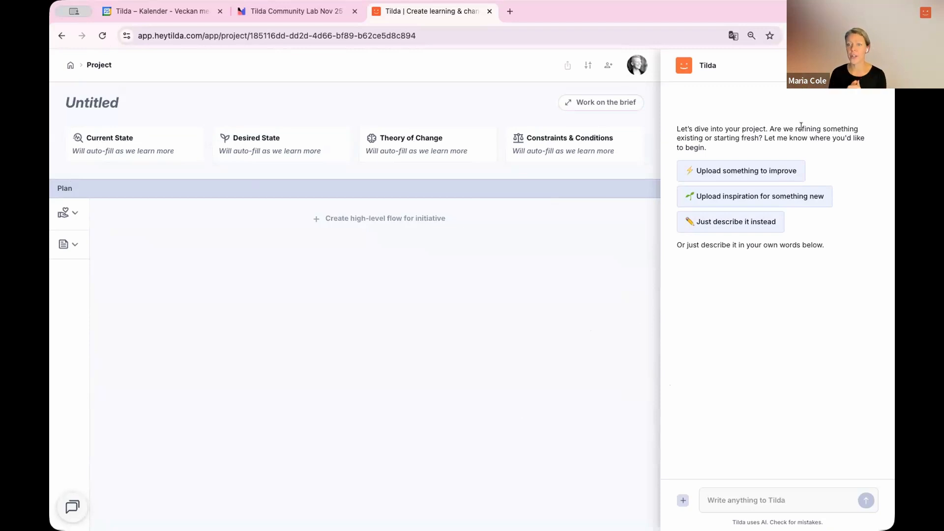
# Upload SunFlower_Values.pptx and SunFlower_FlowTrack_Rollout.pdf as inspiration for something new and submit them to the assistant
pyautogui.click(810, 196)
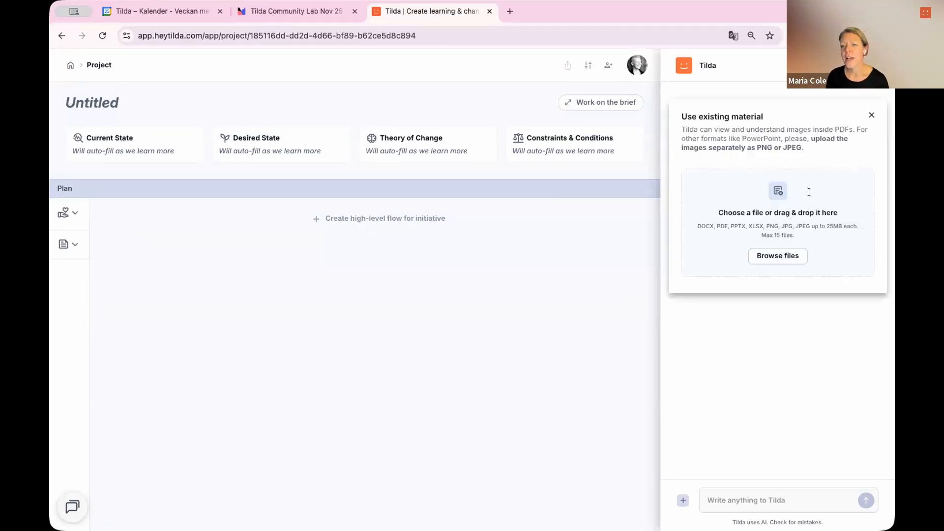
pyautogui.click(787, 256)
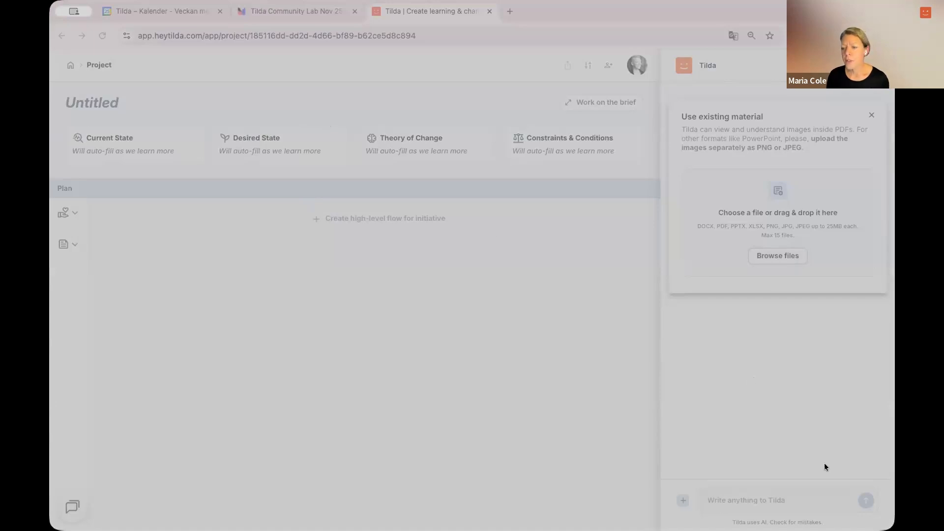
pyautogui.click(730, 412)
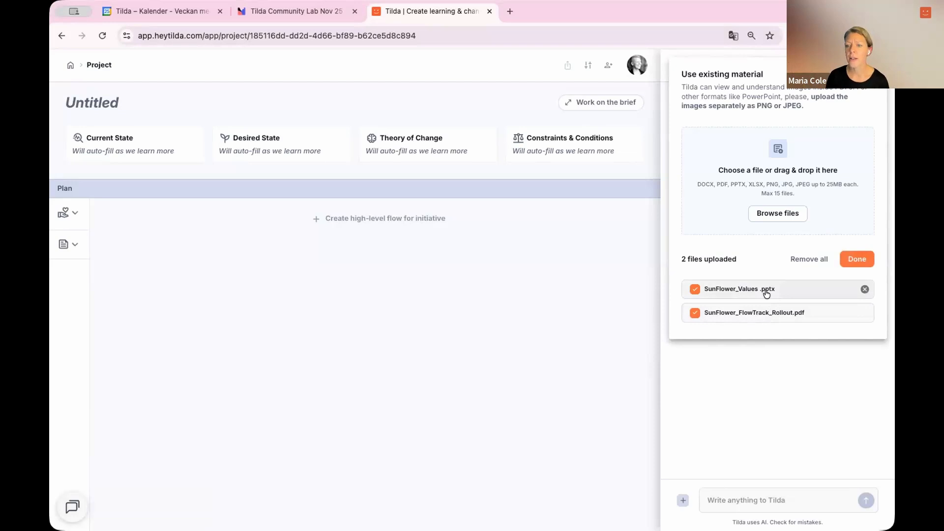
pyautogui.click(846, 261)
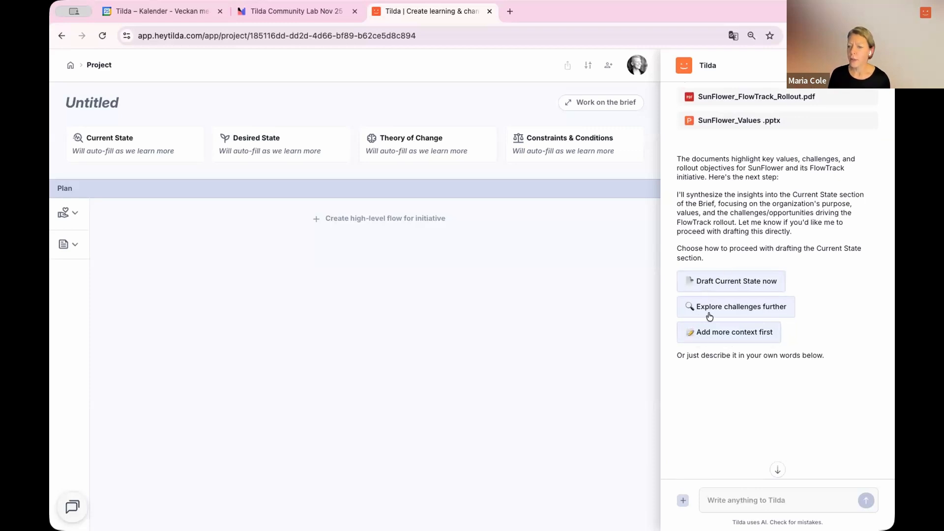
# Send the assistant the request "Fill out the brief based on the information in the documents"
pyautogui.click(733, 491)
pyautogui.write('Fill out the brief basedo n')
pyautogui.press('BackSpace')
pyautogui.press('BackSpace')
pyautogui.press('BackSpace')
pyautogui.write('on the information in the documents')
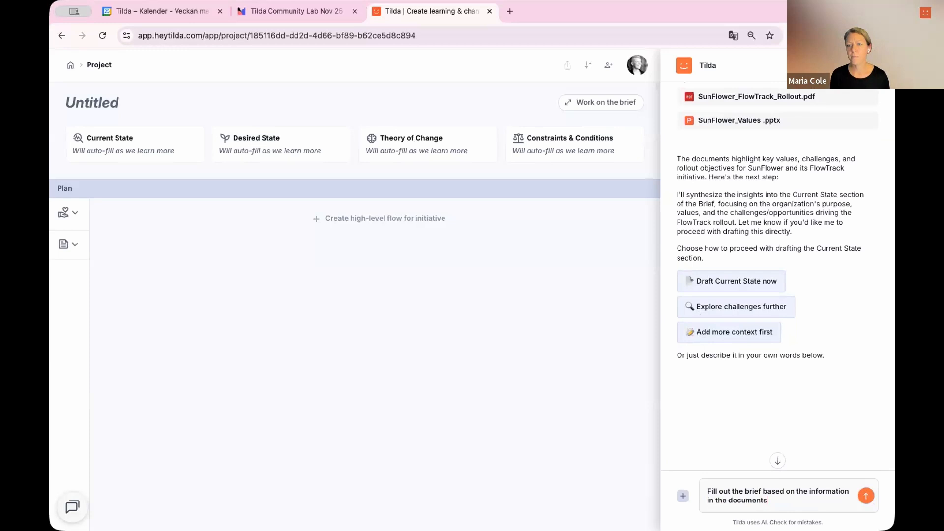
pyautogui.press('Return')
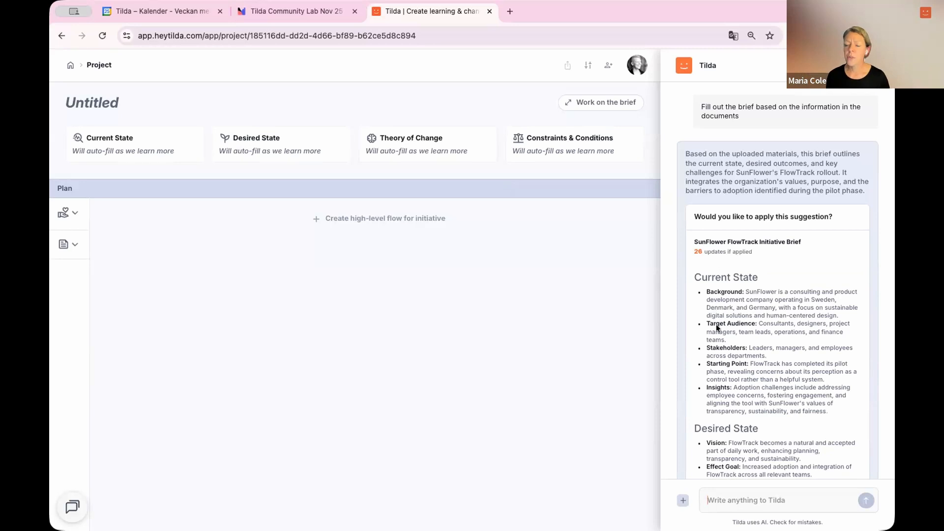
# Preview the suggested SunFlower FlowTrack Initiative Brief and apply all of its suggestions to the project
pyautogui.scroll(-6, 730, 338)
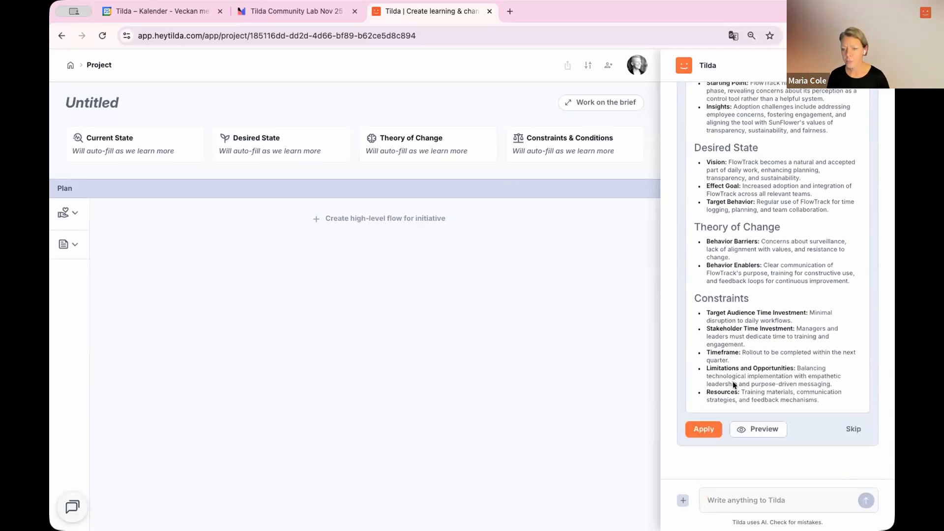
pyautogui.click(745, 427)
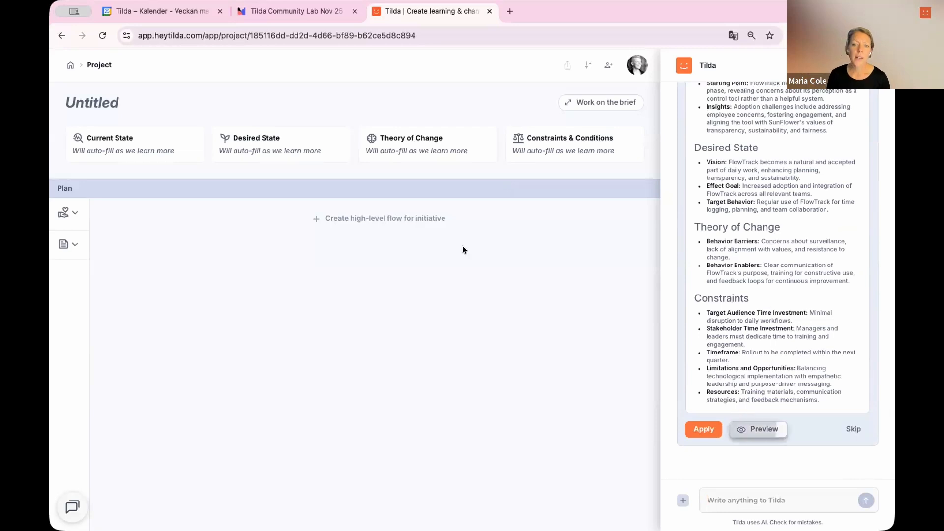
pyautogui.scroll(-10, 462, 257)
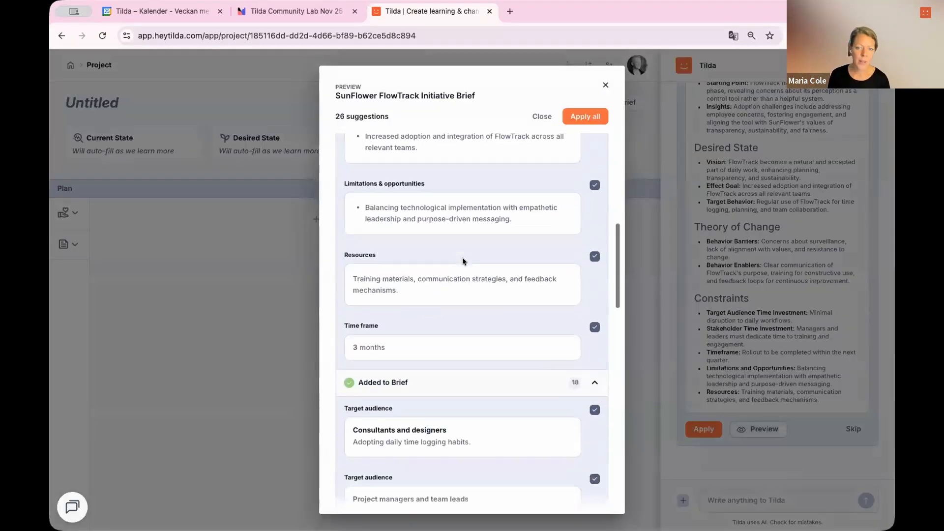
pyautogui.scroll(-3, 462, 257)
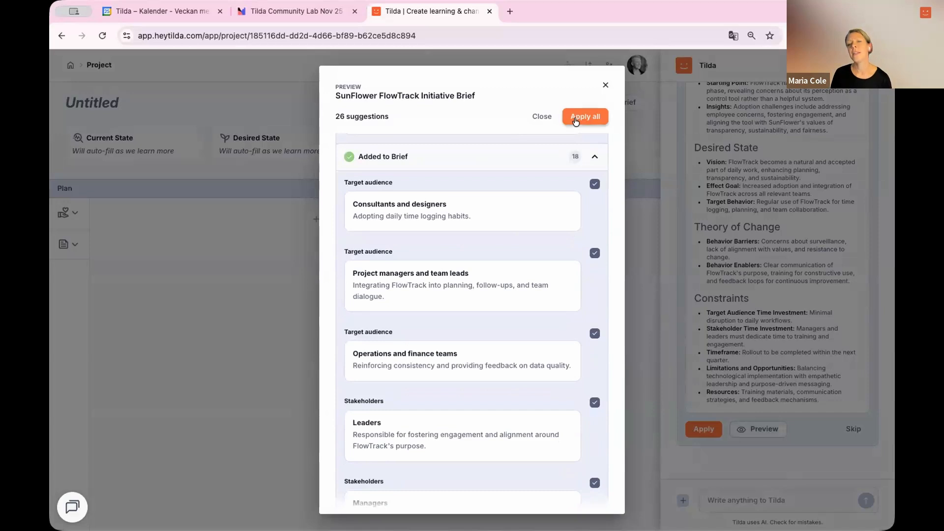
pyautogui.click(575, 118)
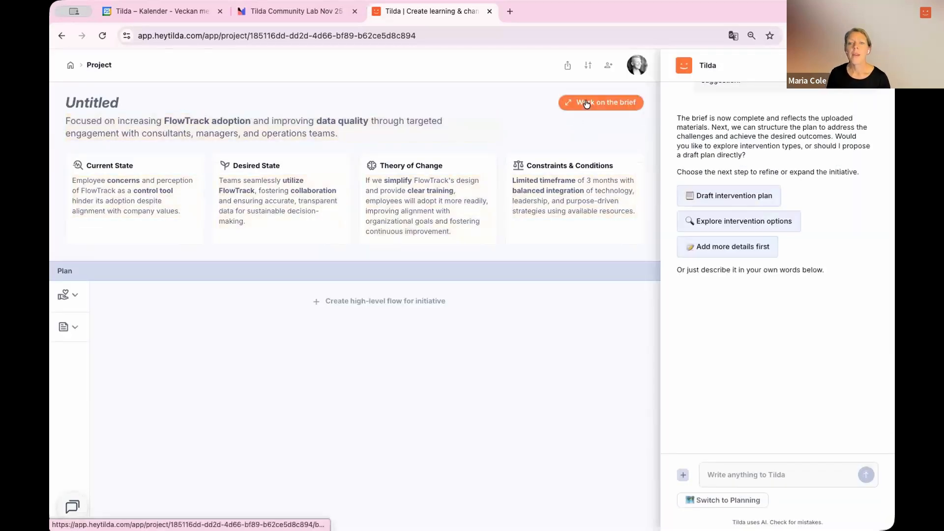
# Open the full brief and review its Current State, Desired State, Theory of Change and Constraints & Conditions sections
pyautogui.click(587, 102)
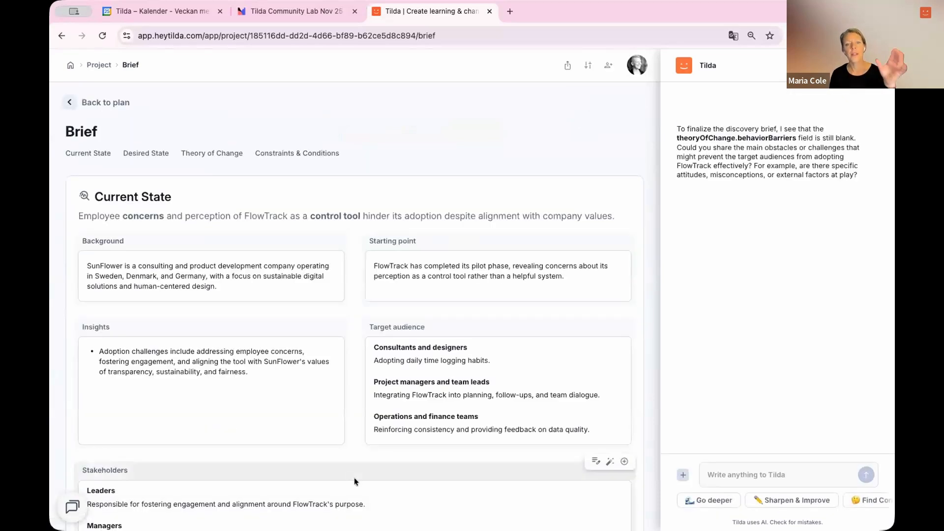
pyautogui.scroll(-1, 354, 479)
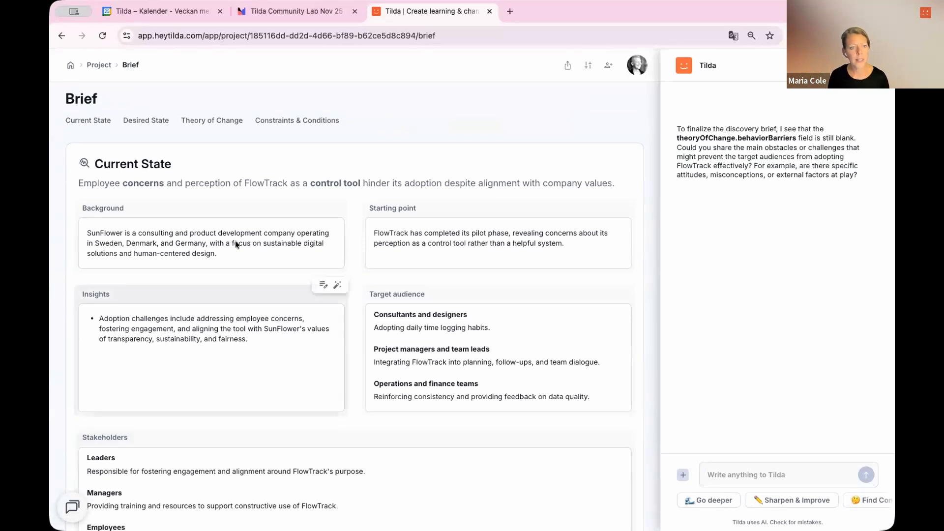
pyautogui.scroll(-3, 429, 415)
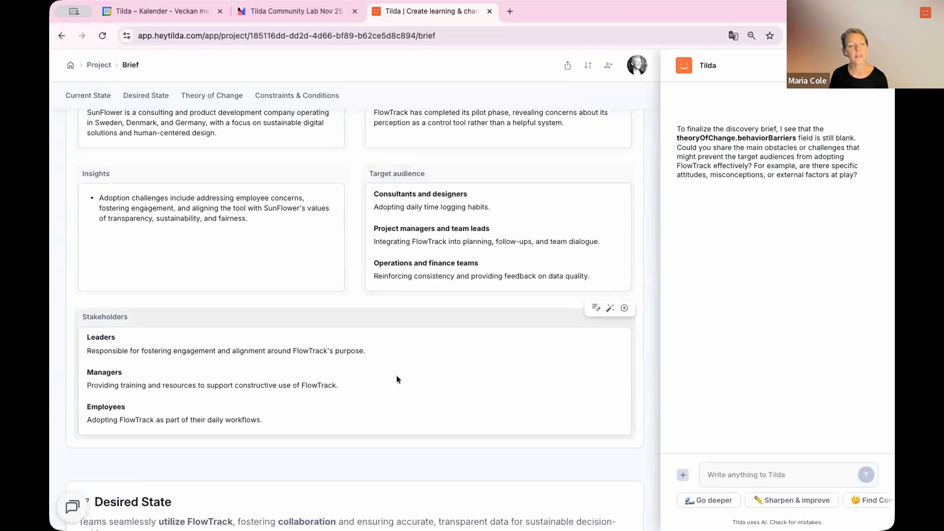
pyautogui.scroll(-6, 334, 393)
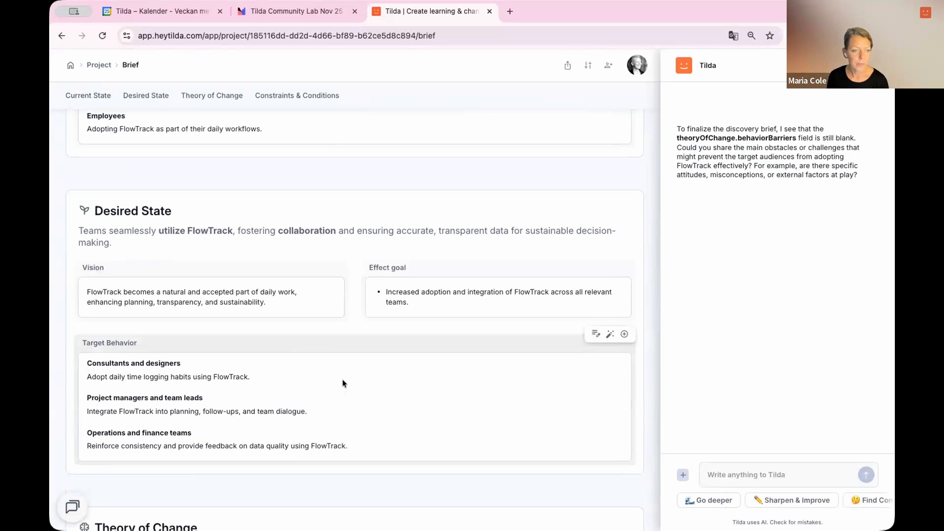
pyautogui.scroll(-1, 342, 380)
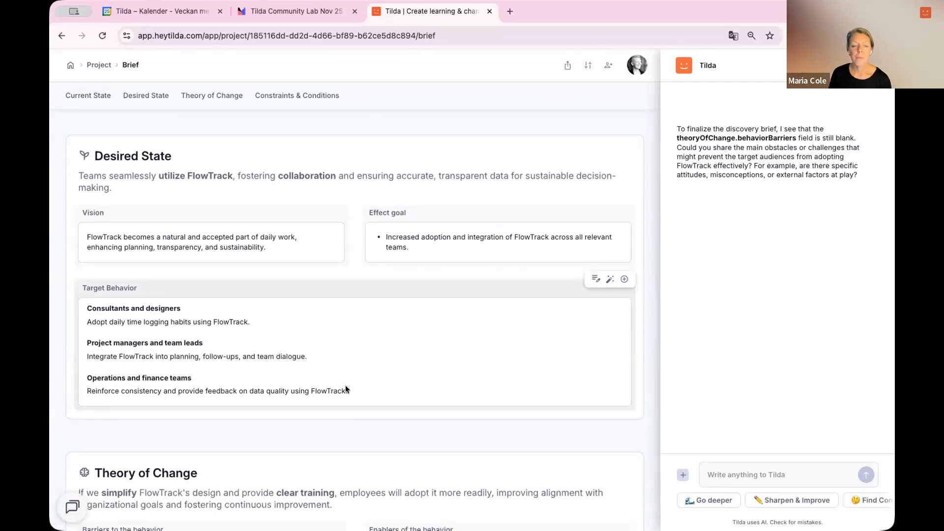
pyautogui.scroll(-1, 345, 387)
pyautogui.scroll(-5, 345, 388)
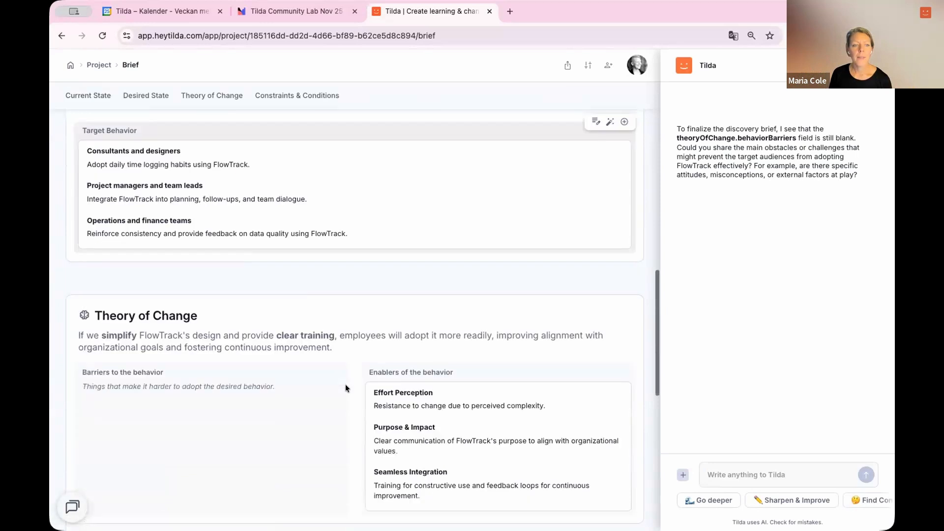
pyautogui.moveTo(301, 345)
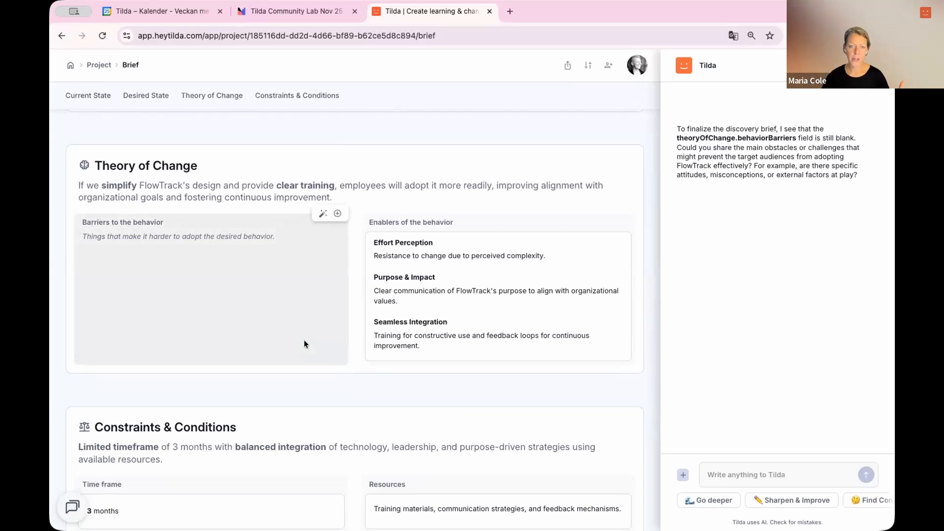
pyautogui.scroll(1, 232, 317)
pyautogui.scroll(-1, 233, 317)
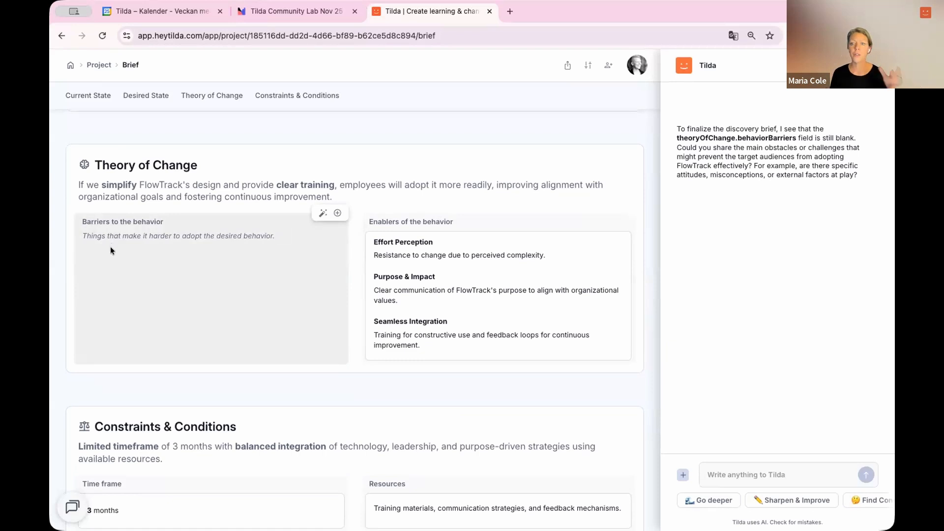
pyautogui.scroll(-5, 109, 246)
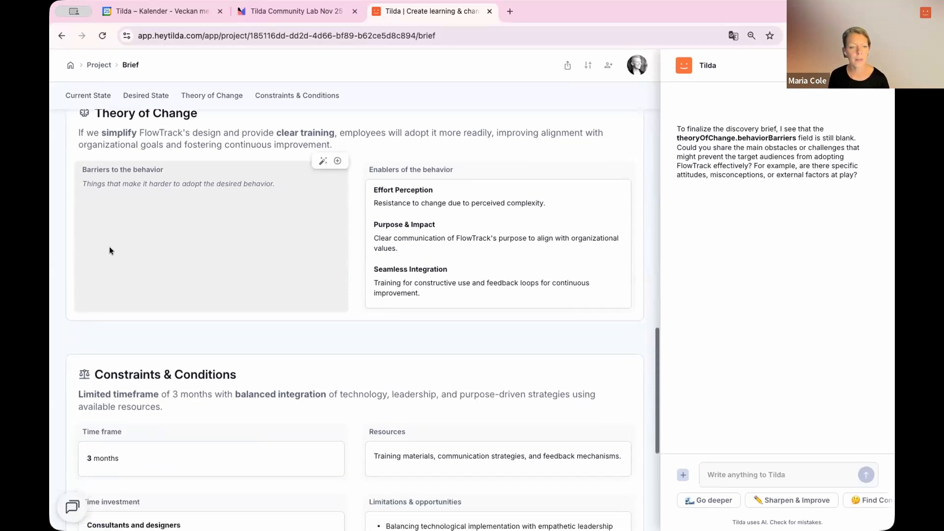
pyautogui.scroll(-1, 109, 246)
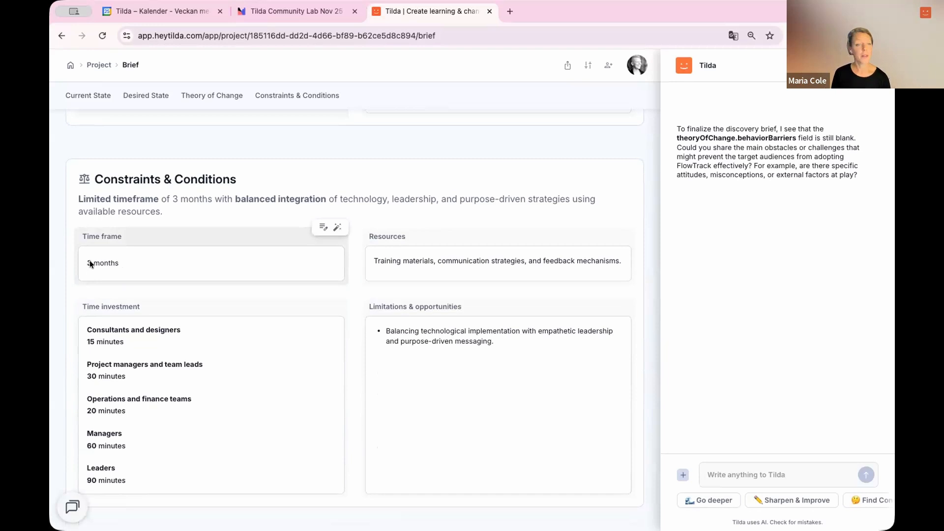
# Set the time frame under Constraints & Conditions to 12 months and save it
pyautogui.click(323, 227)
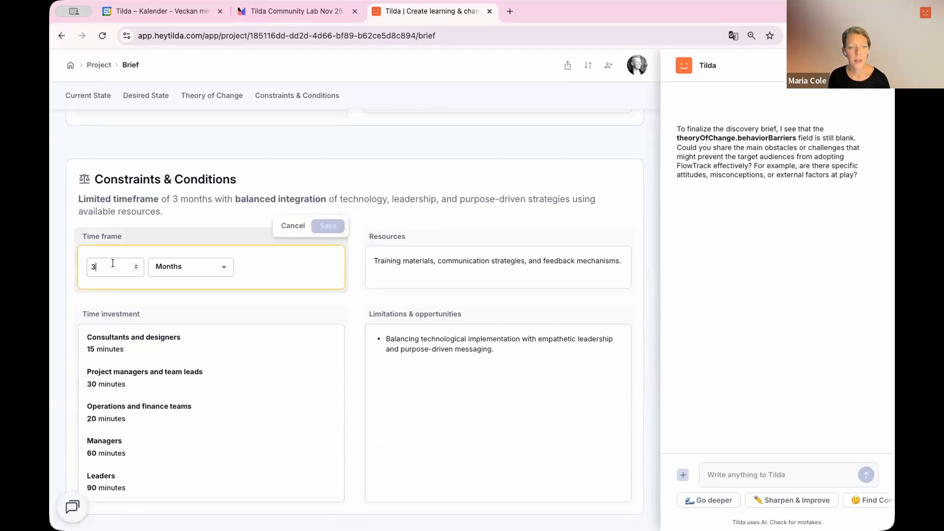
pyautogui.press('BackSpace')
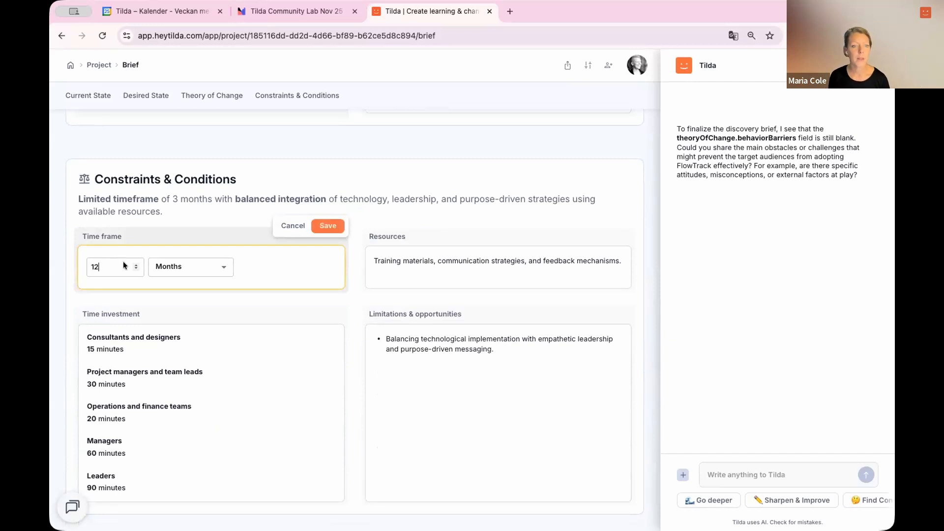
pyautogui.click(328, 226)
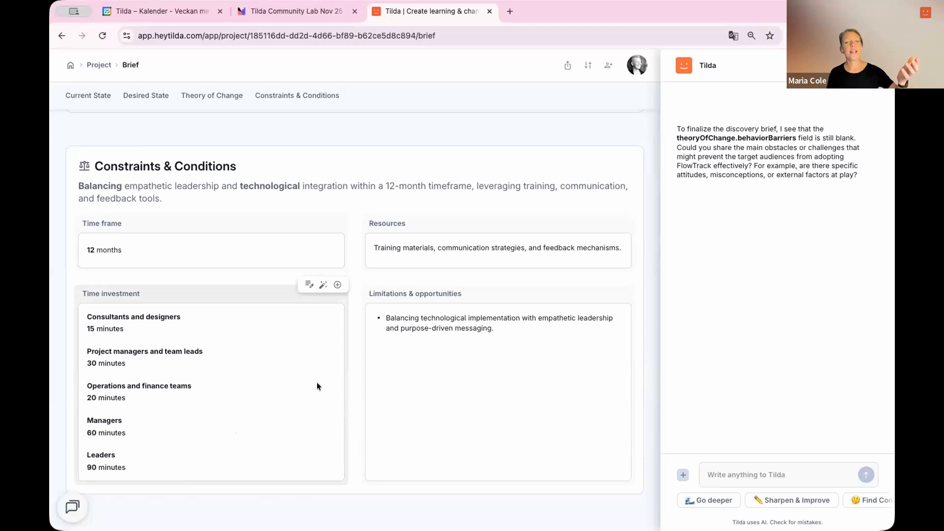
# Look back over the brief's Theory of Change and Target Behavior content
pyautogui.scroll(4, 317, 383)
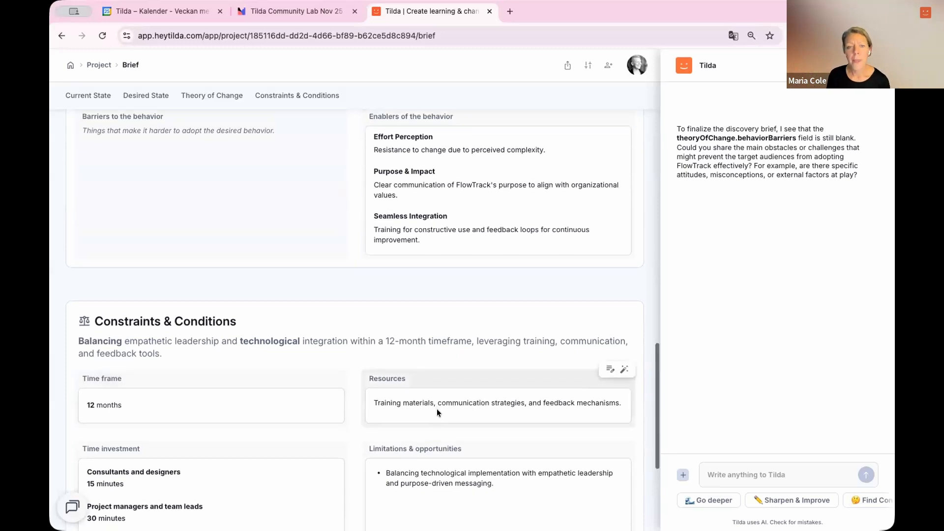
pyautogui.scroll(1, 428, 410)
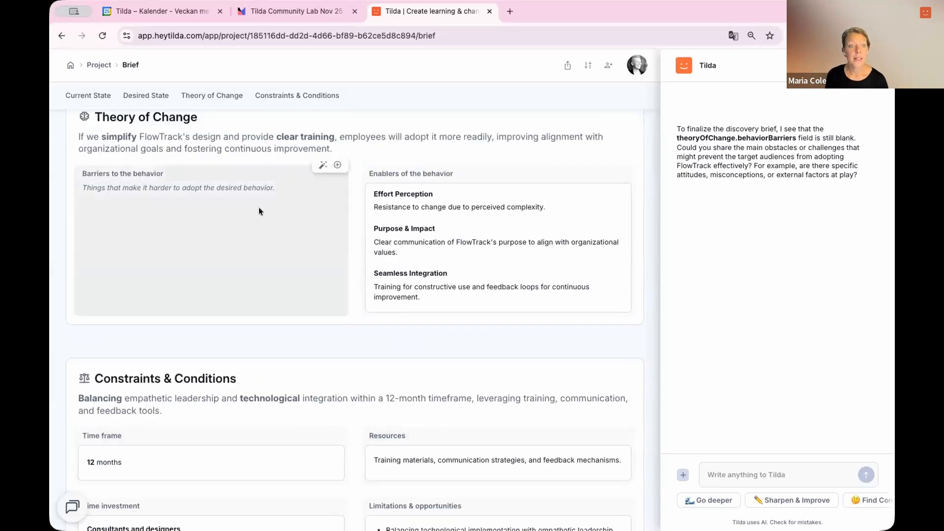
pyautogui.scroll(4, 259, 210)
pyautogui.moveTo(585, 151)
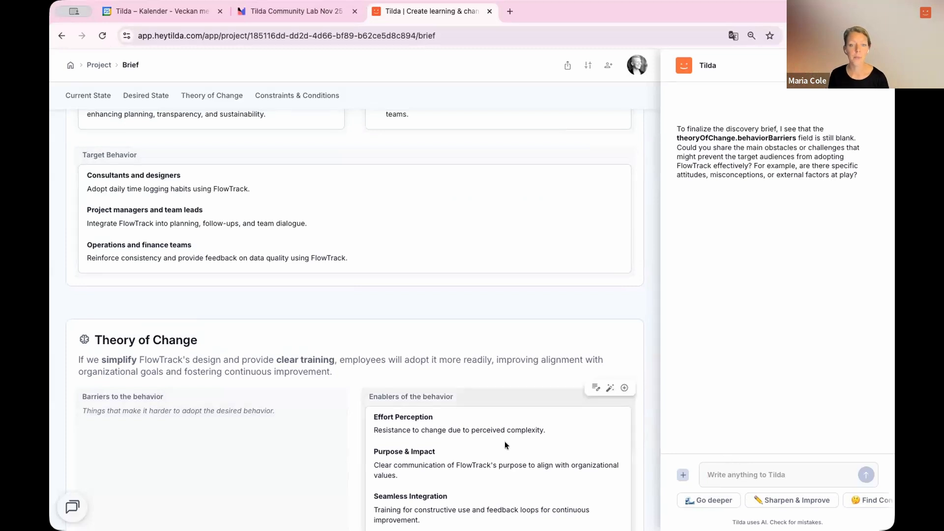
# Return to the project plan and have Tilda create the high-level flow for the initiative
pyautogui.scroll(15, 504, 441)
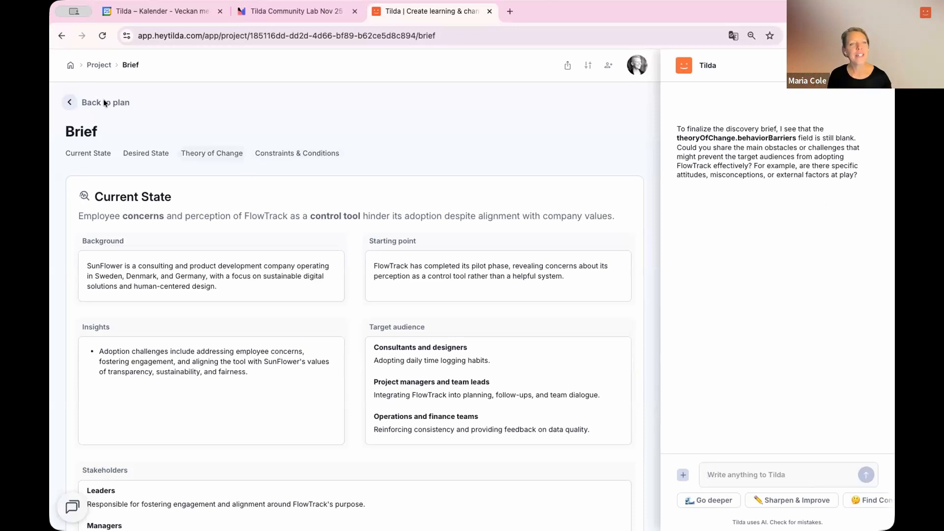
pyautogui.click(77, 102)
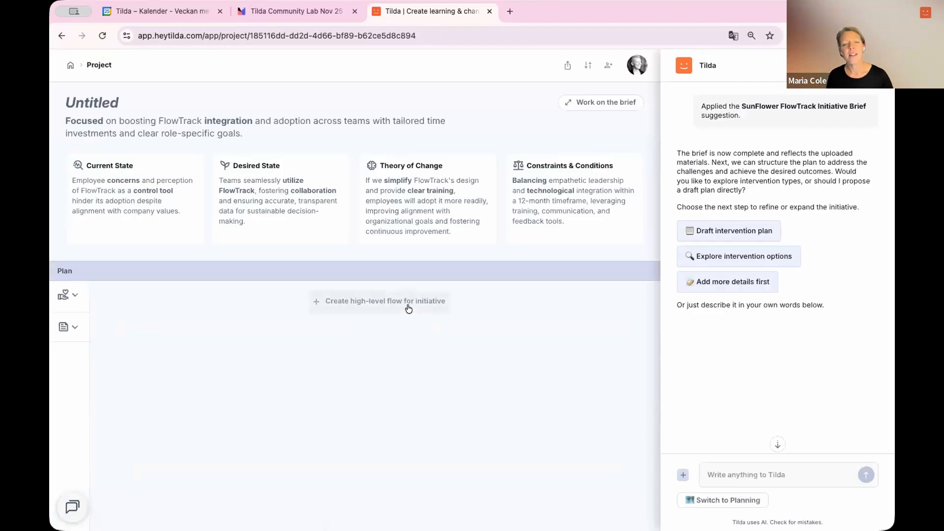
pyautogui.click(408, 308)
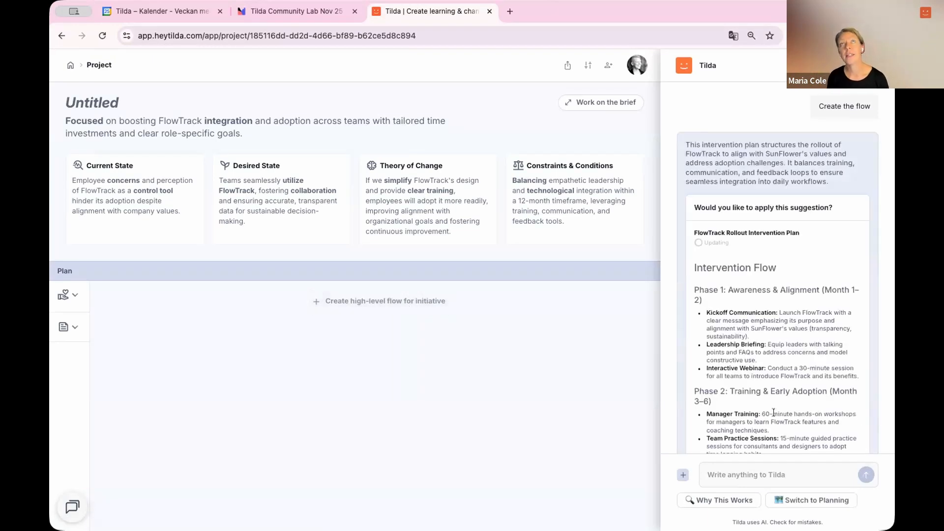
# Read through the suggested FlowTrack Rollout Intervention Plan and apply it to the project
pyautogui.scroll(-5, 773, 410)
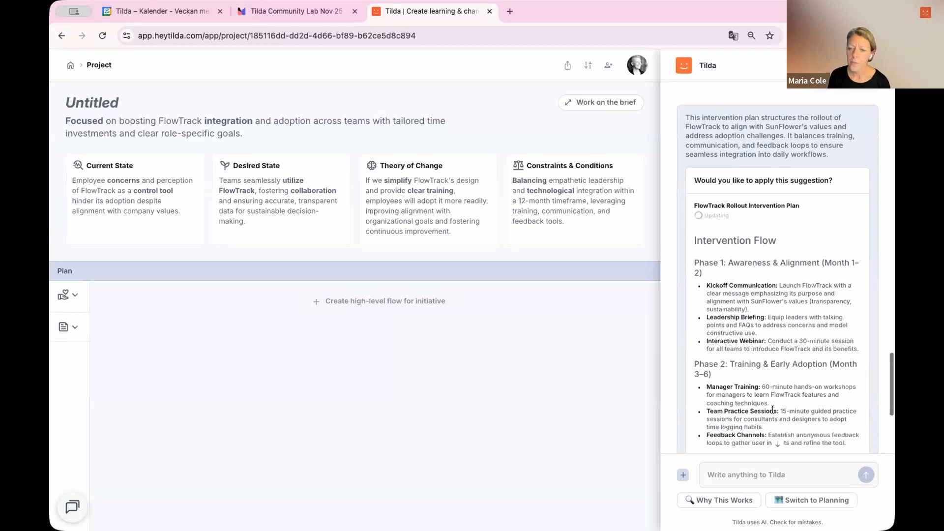
pyautogui.scroll(-3, 760, 400)
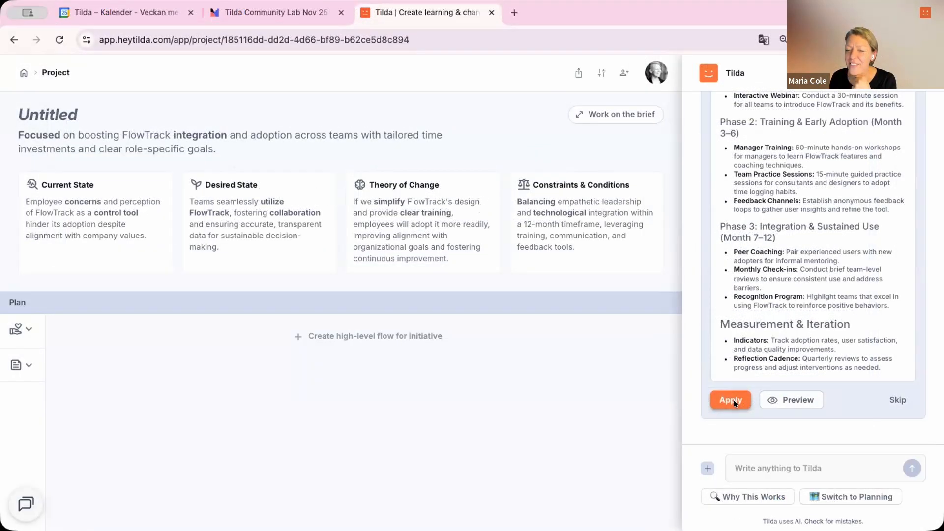
pyautogui.scroll(5, 769, 269)
pyautogui.scroll(-5, 770, 271)
pyautogui.scroll(-2, 770, 270)
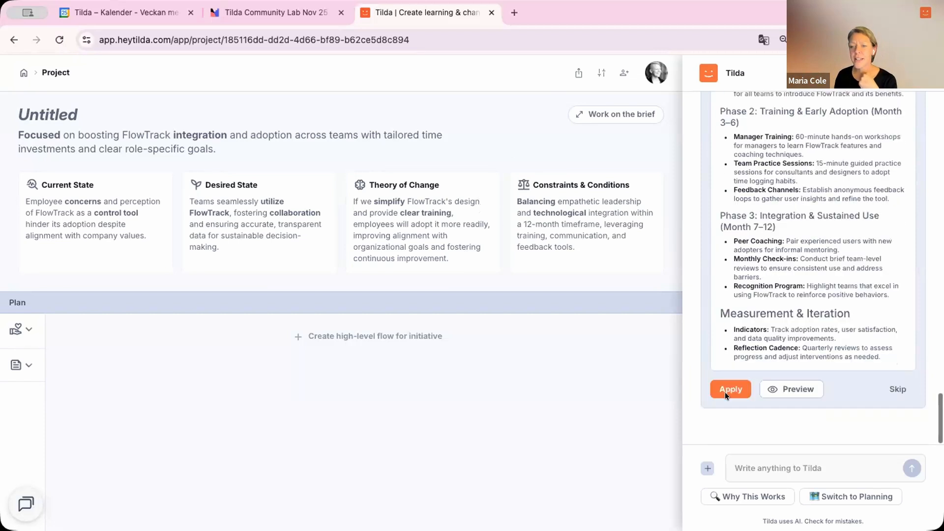
pyautogui.click(726, 388)
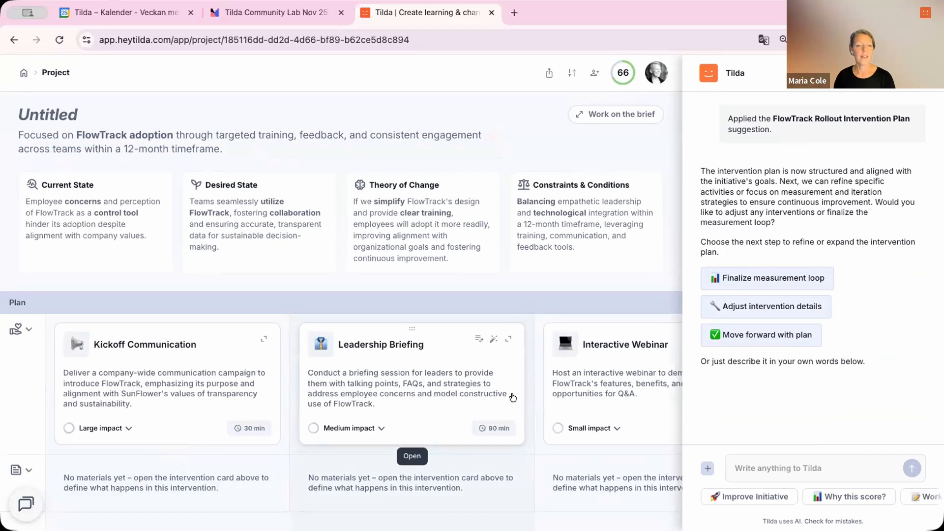
# Look through the plan's intervention cards from Kickoff Communication to Peer Coaching, including their descriptions, impact and durations
pyautogui.hscroll(3, 486, 405)
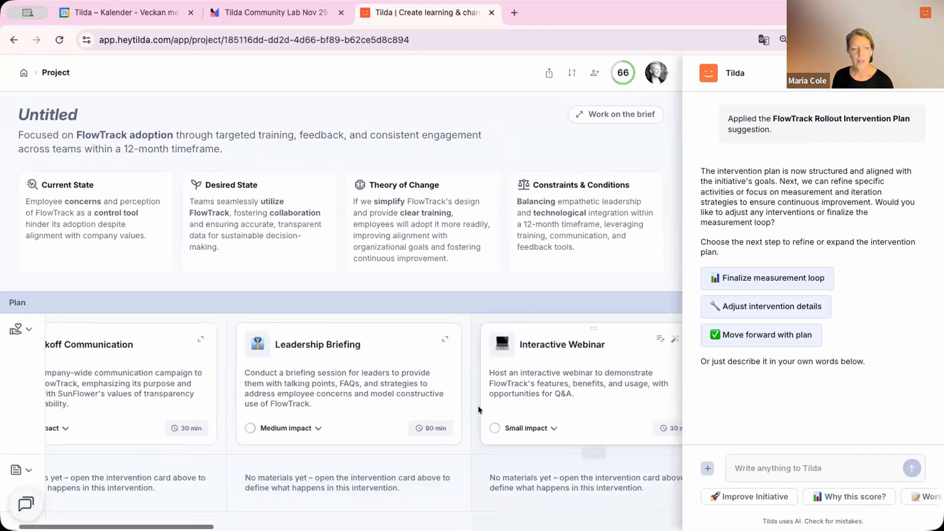
pyautogui.hscroll(-3, 479, 409)
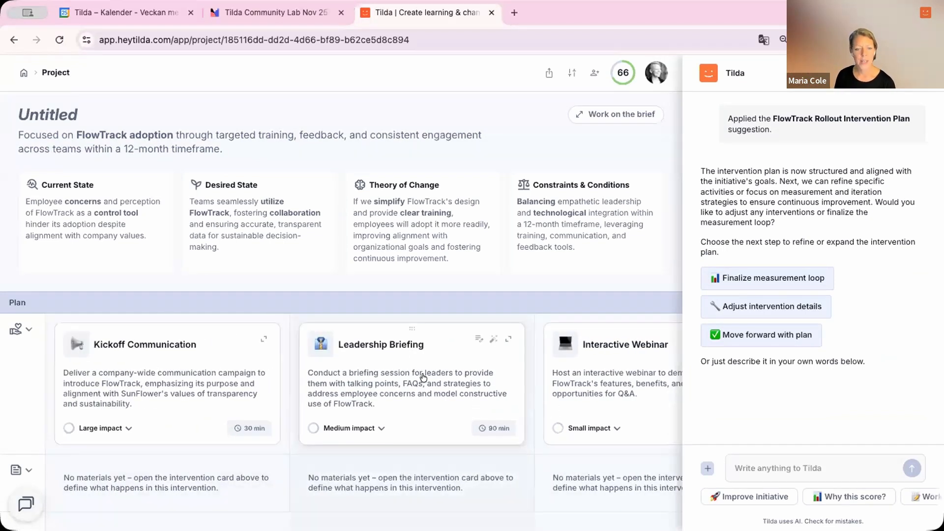
pyautogui.hscroll(10, 423, 378)
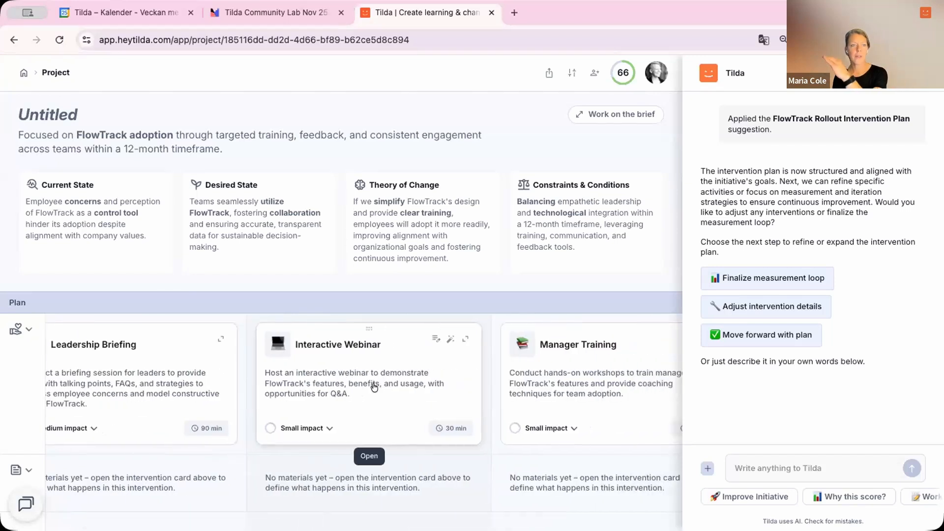
pyautogui.hscroll(10, 374, 386)
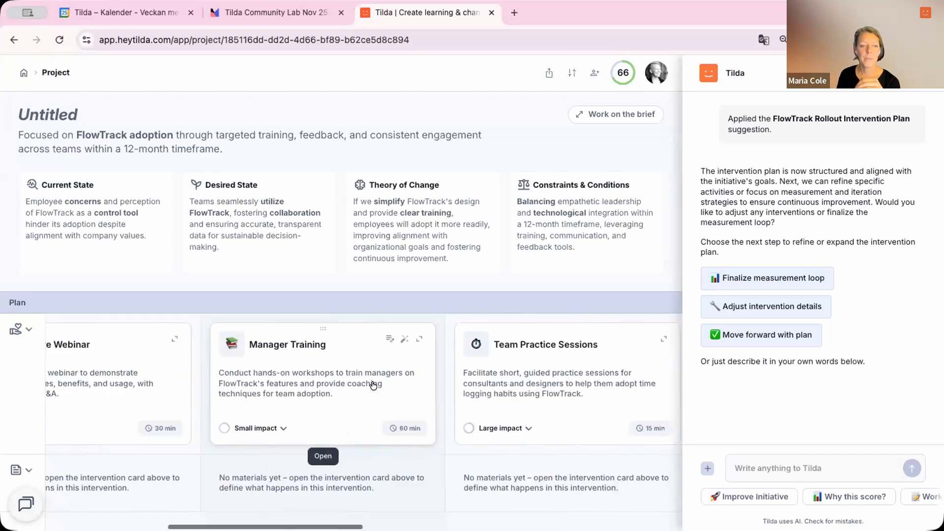
pyautogui.hscroll(3, 374, 385)
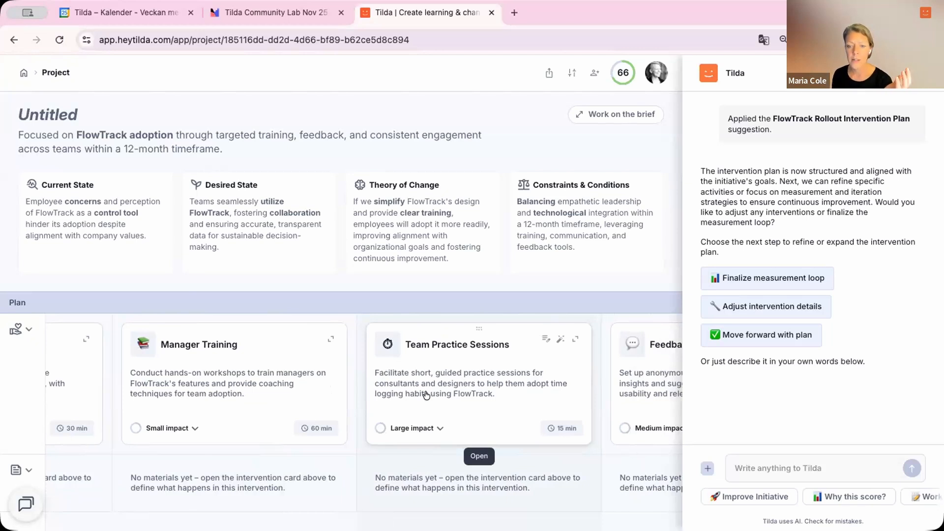
pyautogui.hscroll(6, 426, 395)
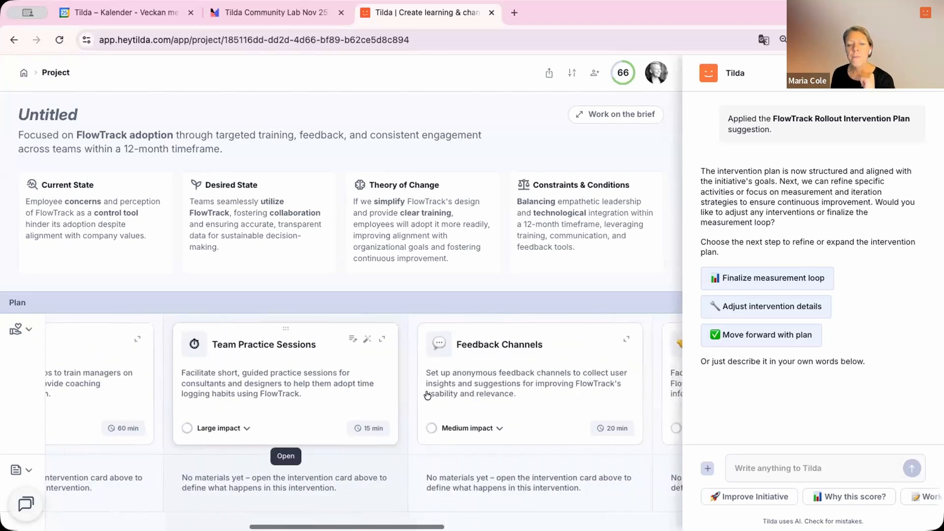
pyautogui.hscroll(5, 427, 395)
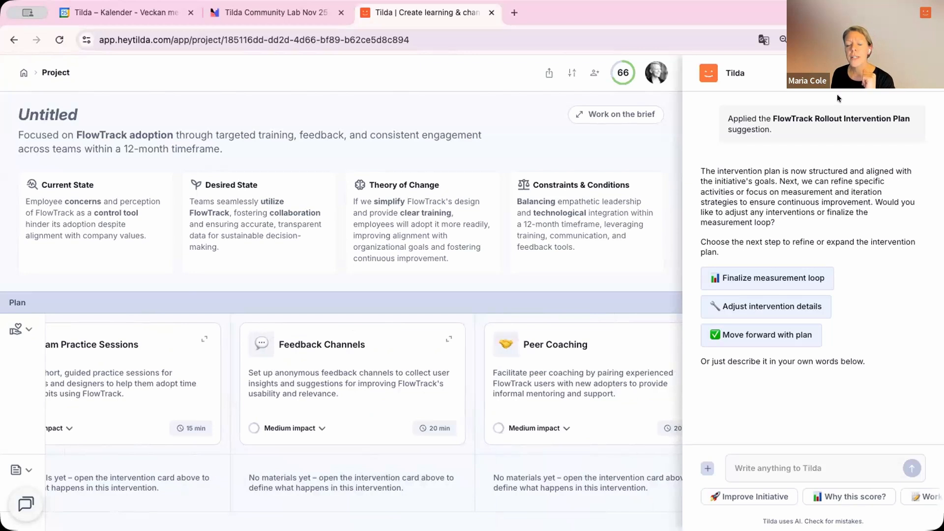
# Check the initiative's Behavior Change Score and the impact ratings on the intervention cards
pyautogui.click(622, 73)
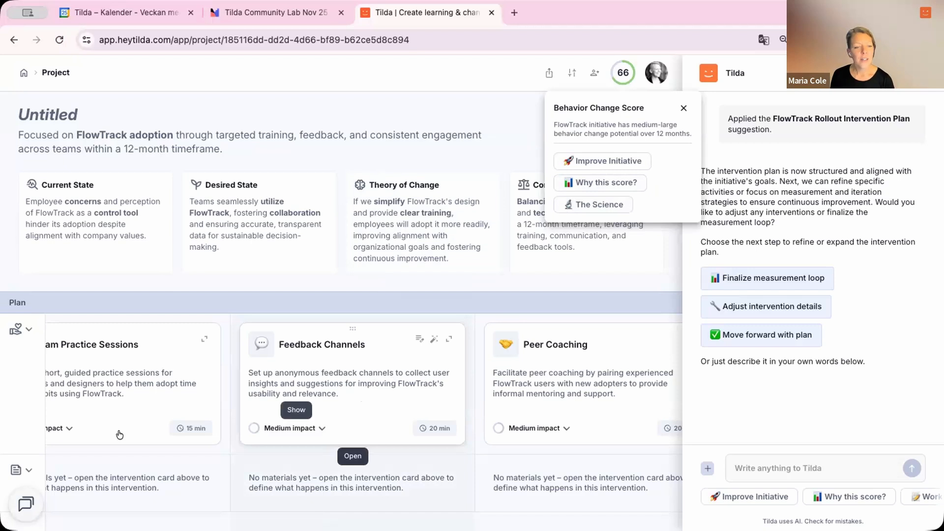
pyautogui.hscroll(3, 231, 428)
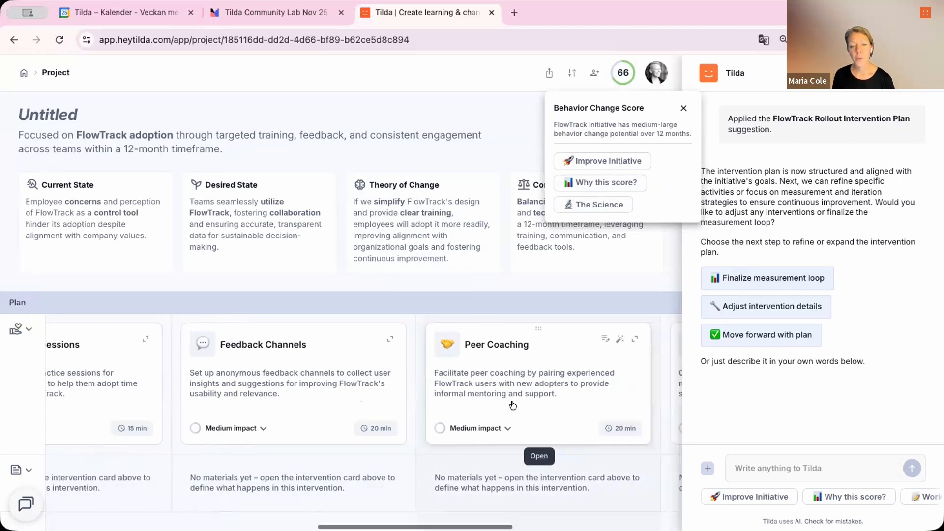
pyautogui.click(231, 426)
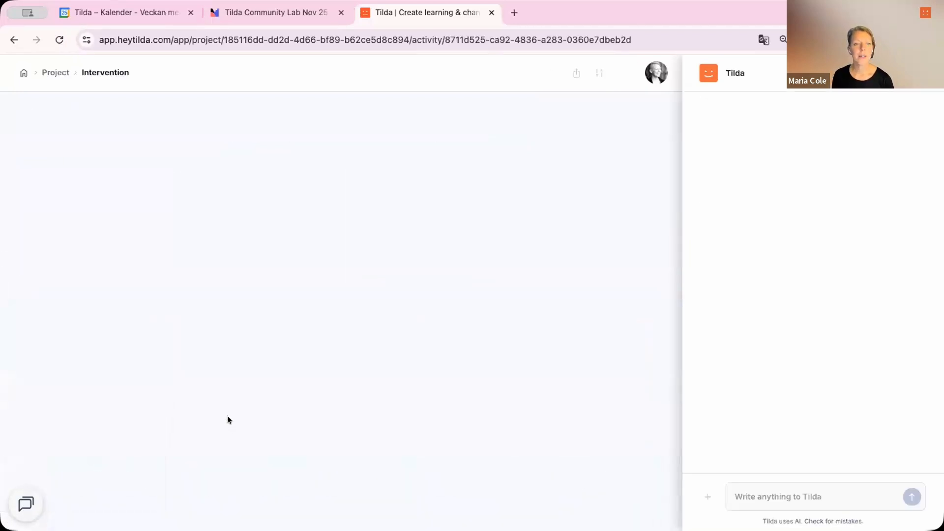
pyautogui.click(55, 73)
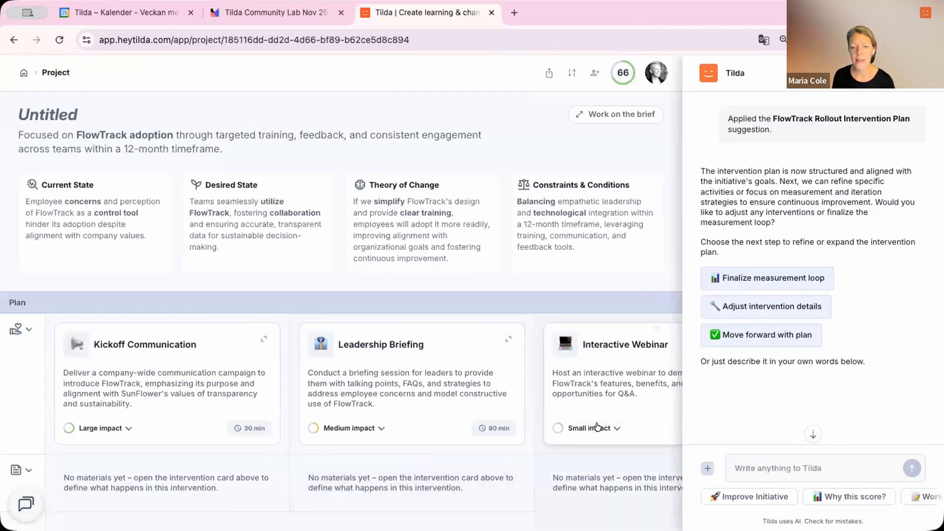
pyautogui.scroll(1, 340, 374)
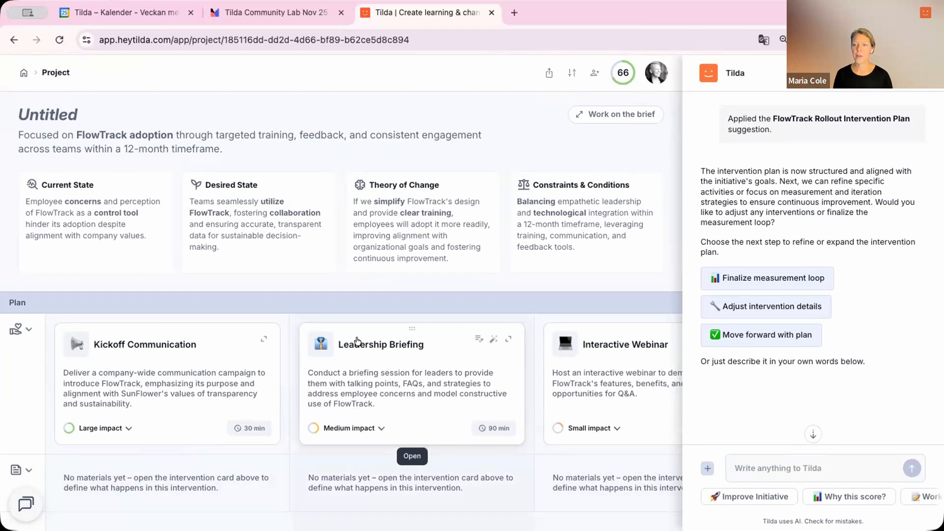
# Continue developing the Leadership Briefing intervention with Tilda as a step-by-step design and review the resulting steps
pyautogui.click(365, 361)
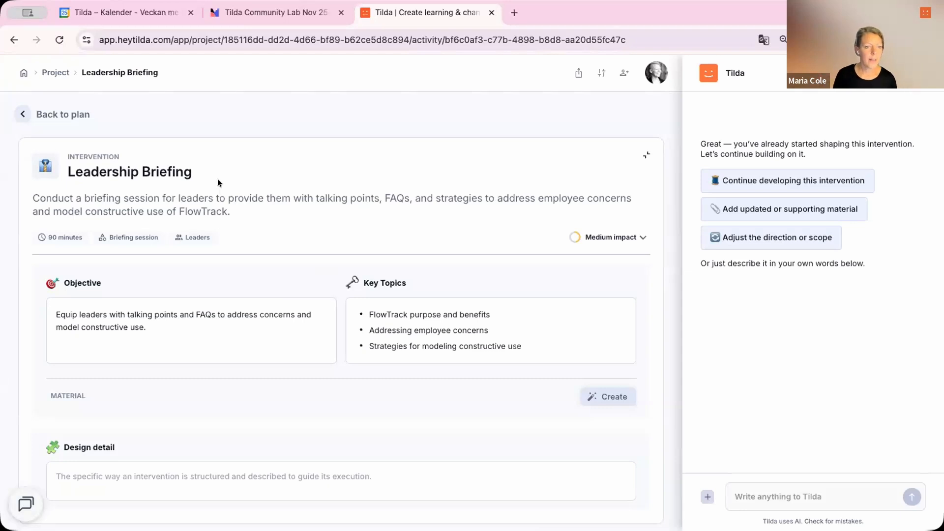
pyautogui.scroll(-3, 235, 201)
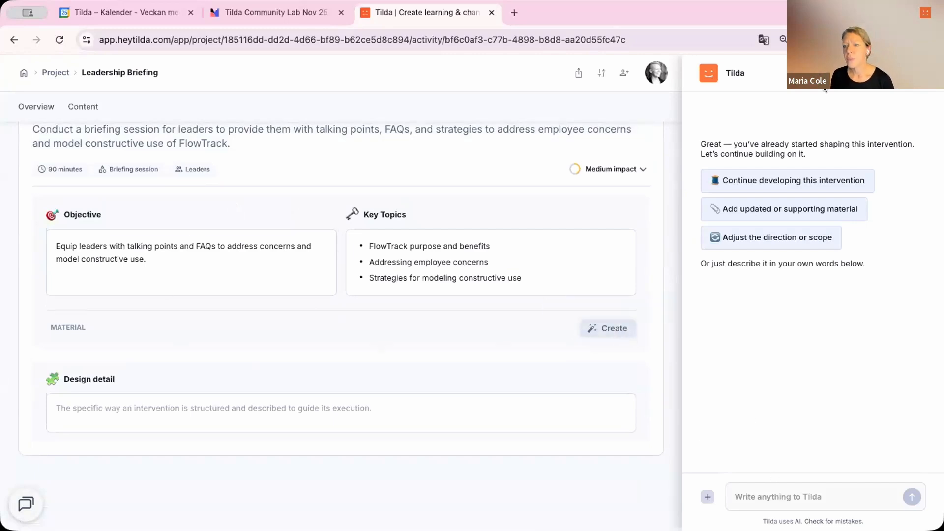
pyautogui.click(774, 182)
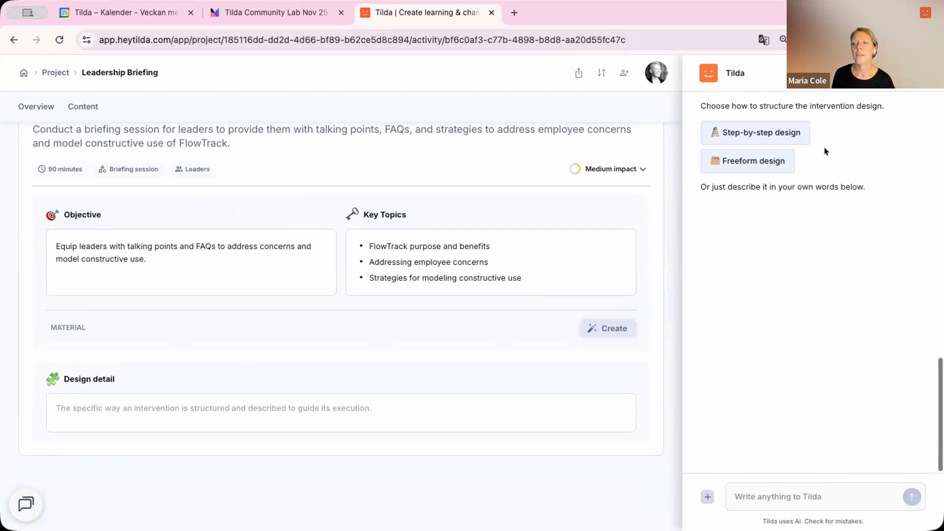
pyautogui.scroll(4, 824, 147)
pyautogui.click(756, 320)
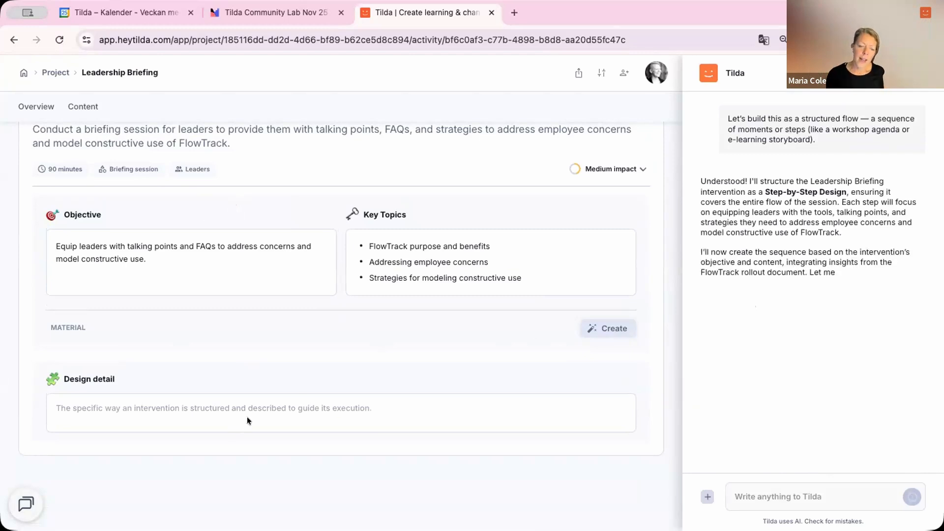
pyautogui.scroll(-3, 311, 388)
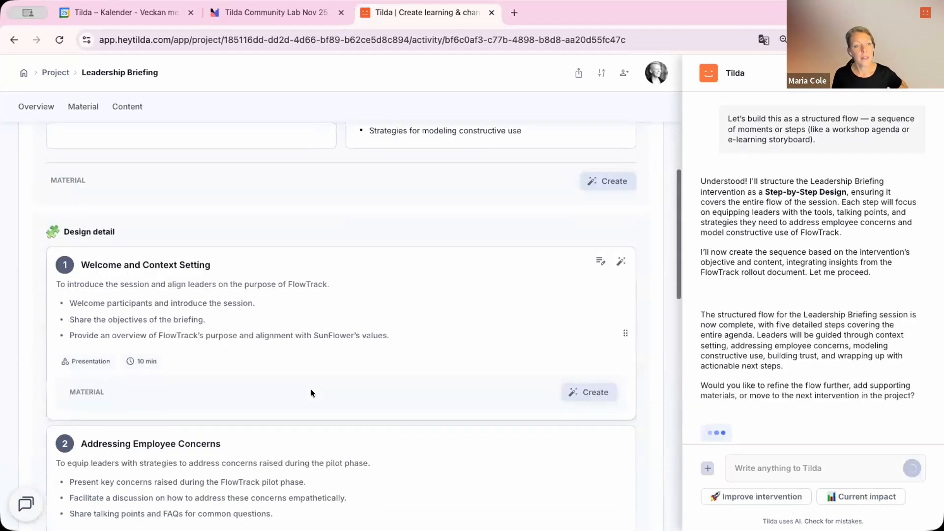
pyautogui.scroll(-5, 269, 305)
pyautogui.scroll(-10, 268, 306)
# Create the suggested "Leader communication rollout plan" material for the whole Leadership Briefing intervention and skim its content
pyautogui.scroll(12, 268, 306)
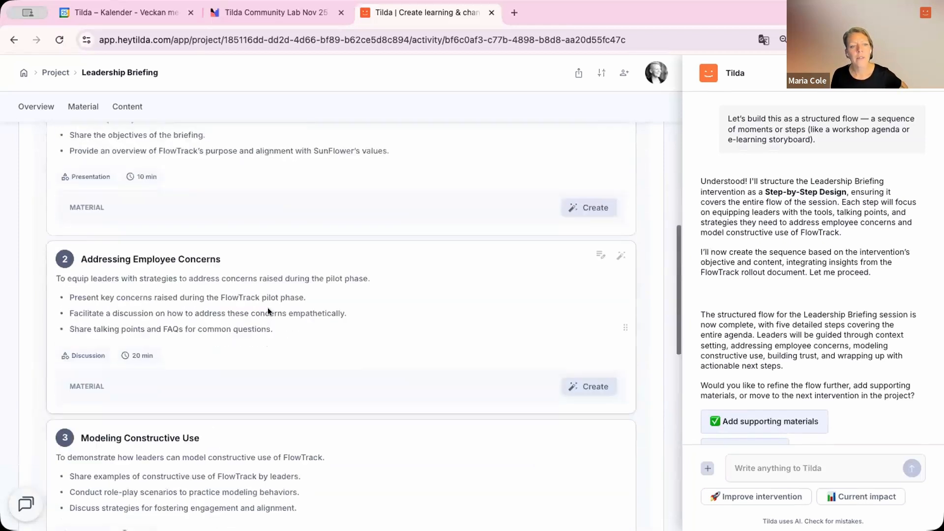
pyautogui.scroll(6, 267, 308)
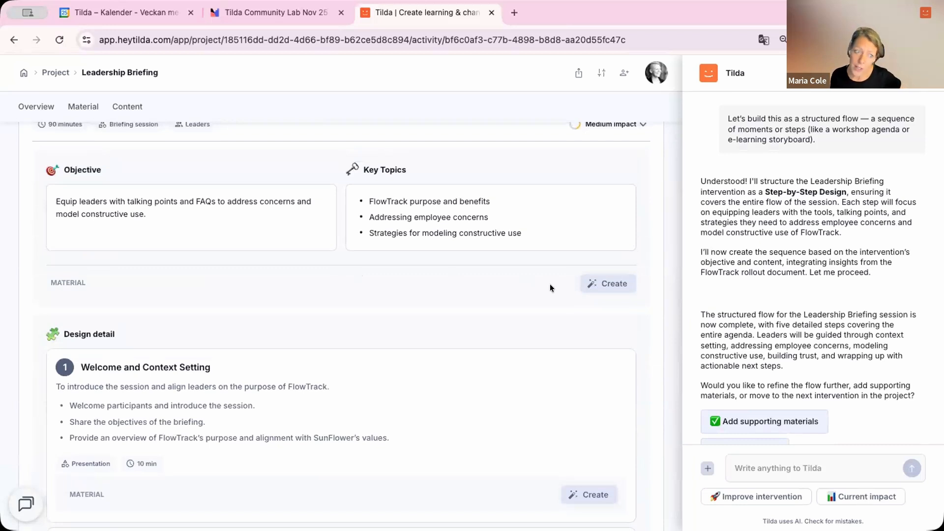
pyautogui.click(600, 285)
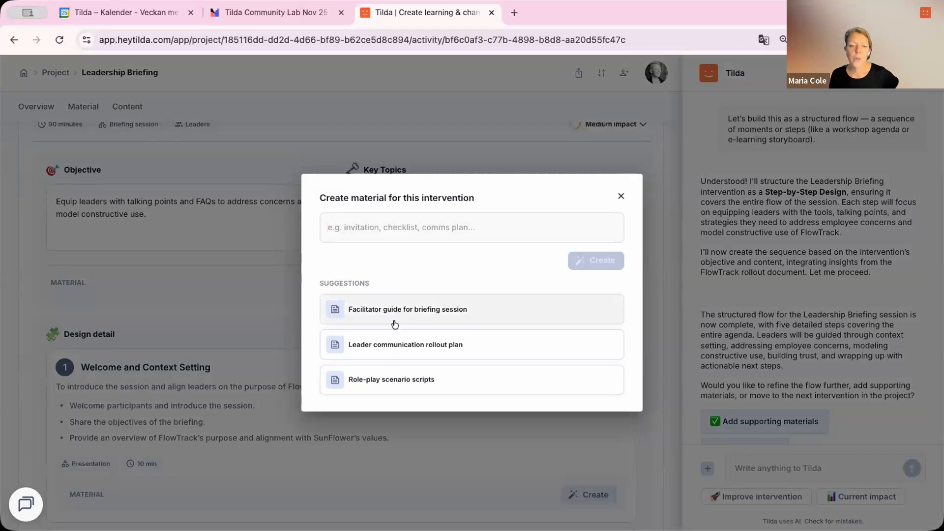
pyautogui.click(411, 347)
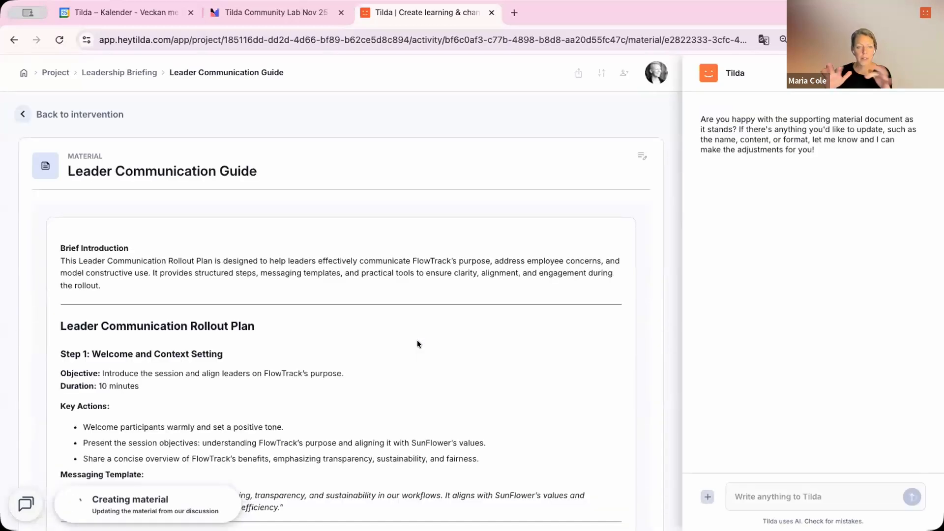
pyautogui.scroll(-4, 402, 335)
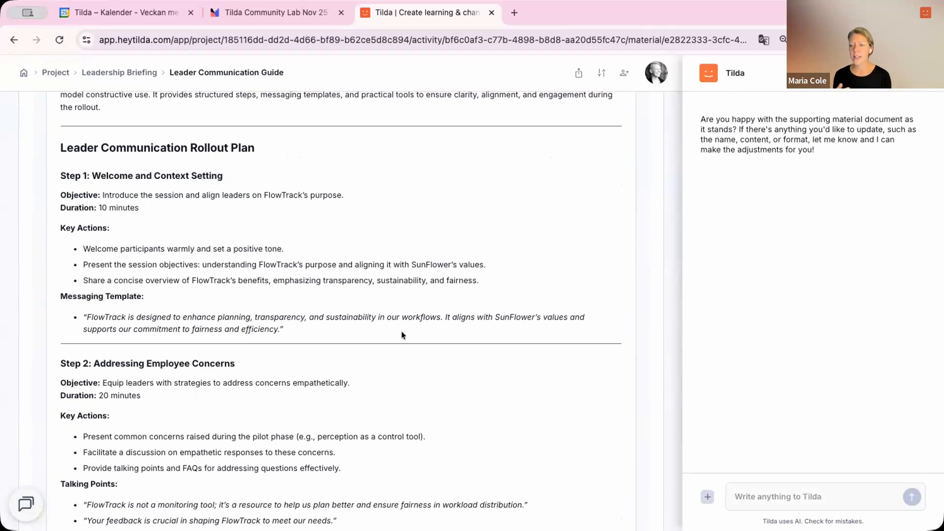
pyautogui.scroll(5, 406, 302)
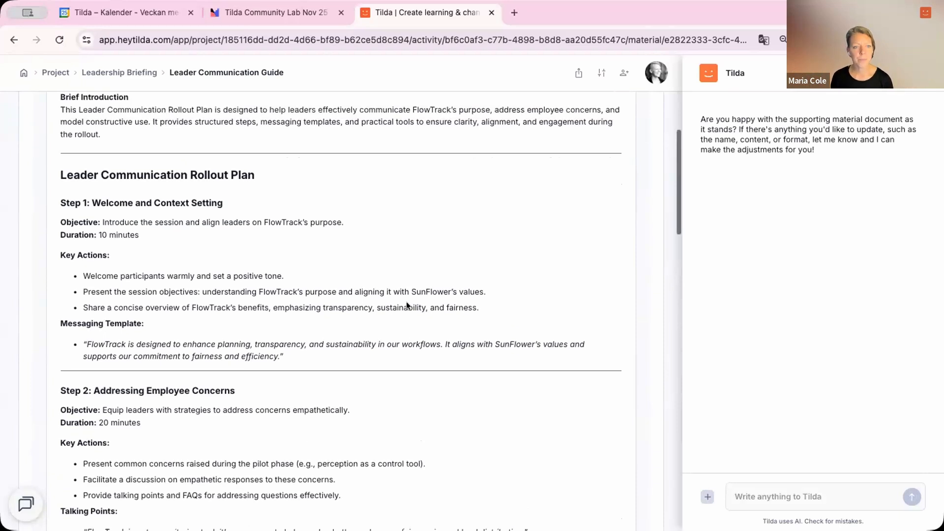